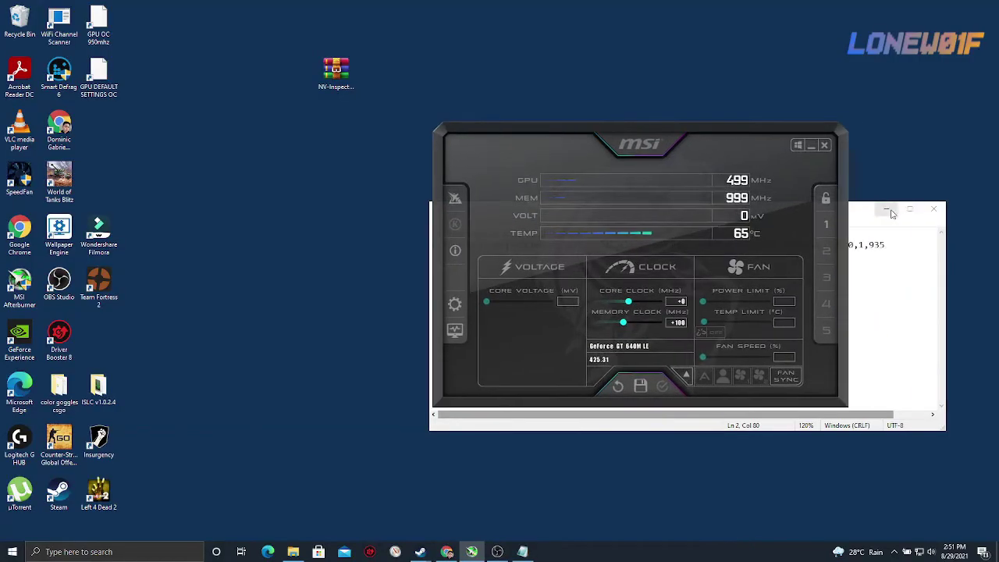
# - Minimize the Notepad window behind MSI Afterburner and reposition the Afterburner window on the desktop
pyautogui.click(885, 213)
pyautogui.moveTo(671, 165); pyautogui.dragTo(628, 162)
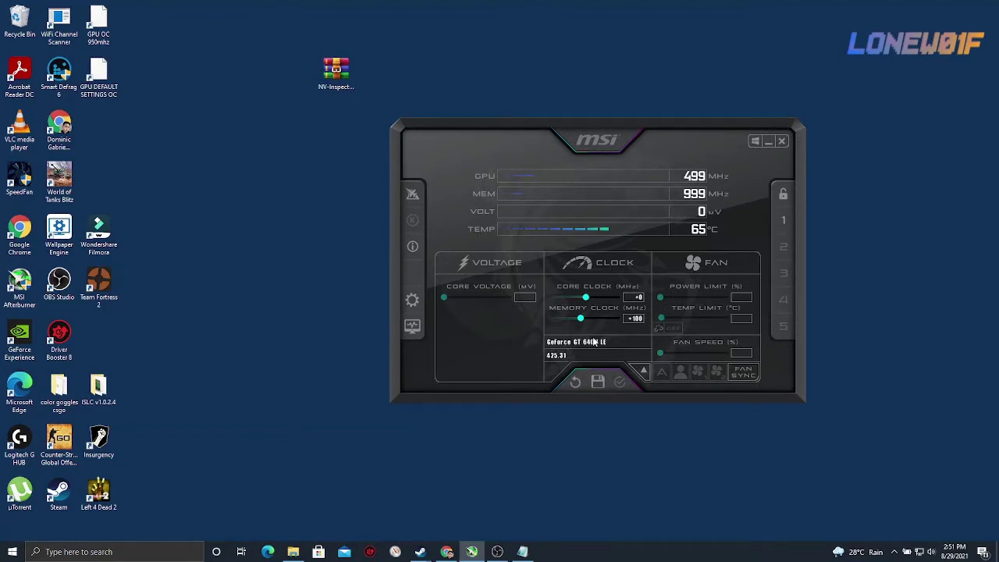
pyautogui.moveTo(589, 142); pyautogui.dragTo(615, 143)
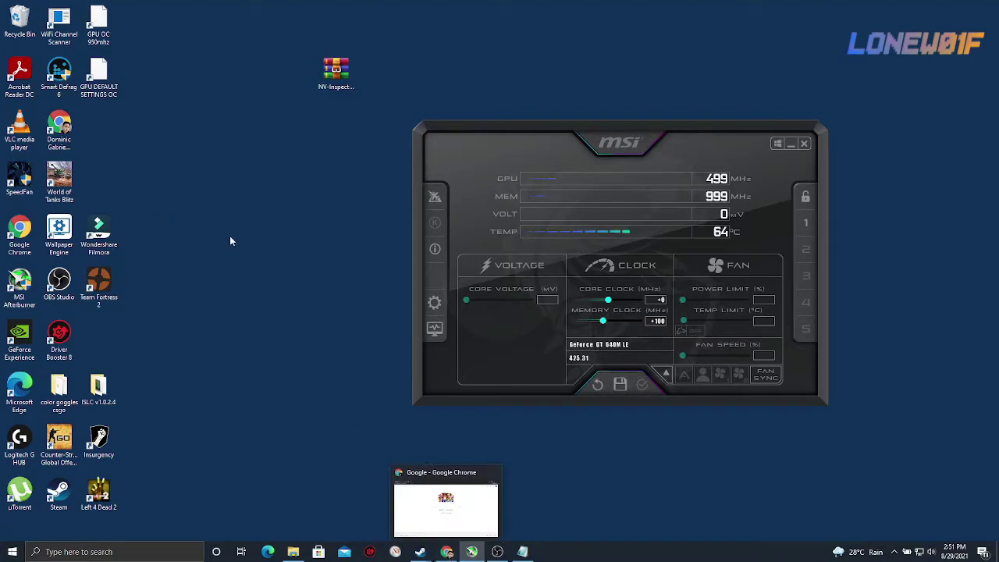
# - Switch to Chrome, search for NVIDIA Inspector and open the Guru3D download of version 1.9.8.1
pyautogui.click(446, 552)
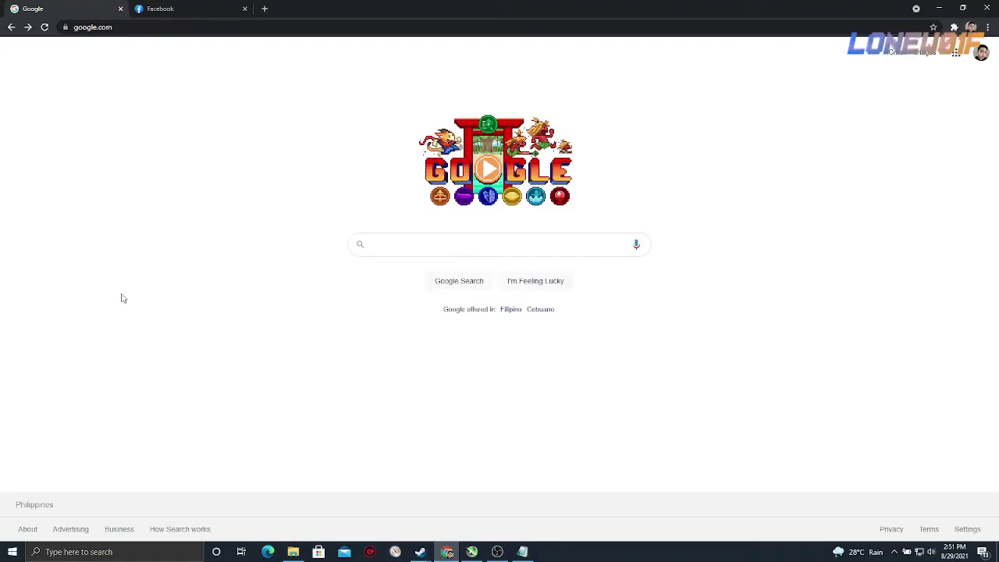
pyautogui.write('nvidia inspe')
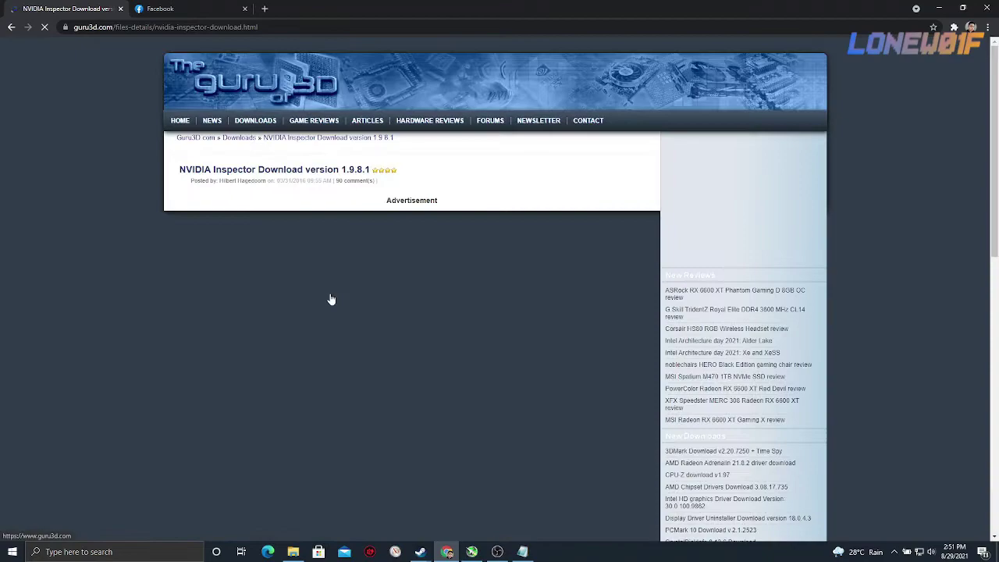
pyautogui.scroll(-10, 281, 302)
pyautogui.scroll(-3, 281, 302)
pyautogui.scroll(3, 273, 235)
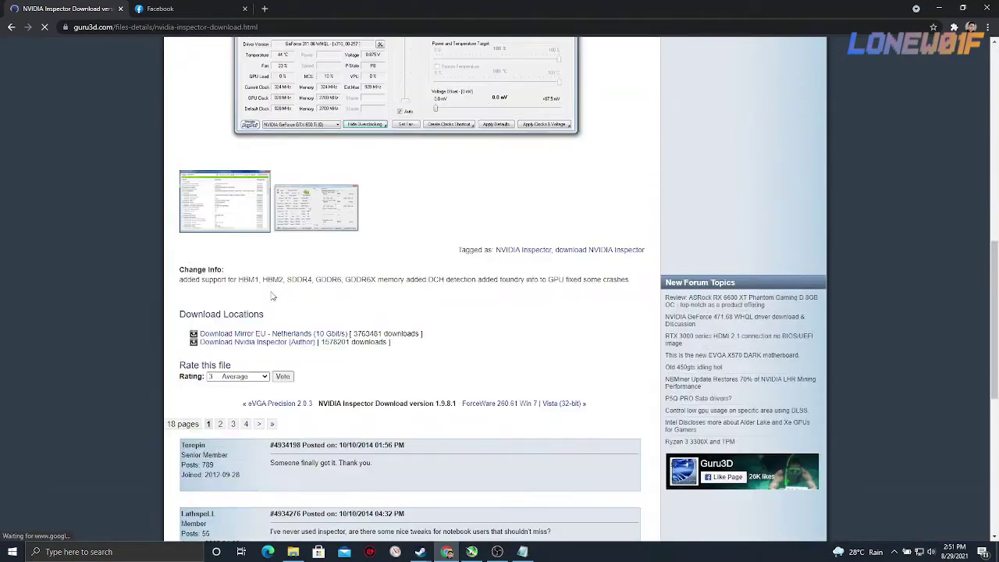
pyautogui.scroll(-2, 268, 351)
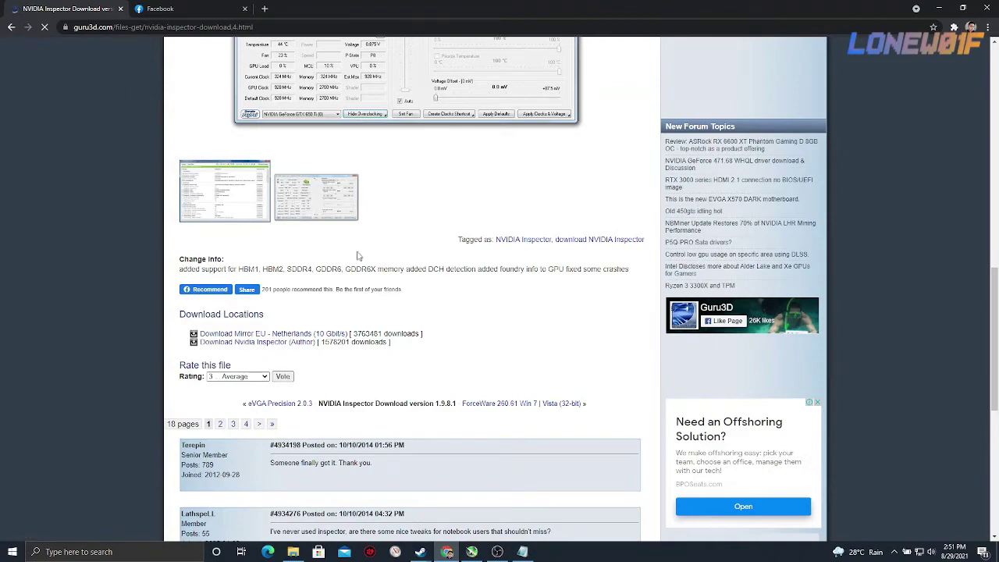
pyautogui.scroll(-4, 367, 325)
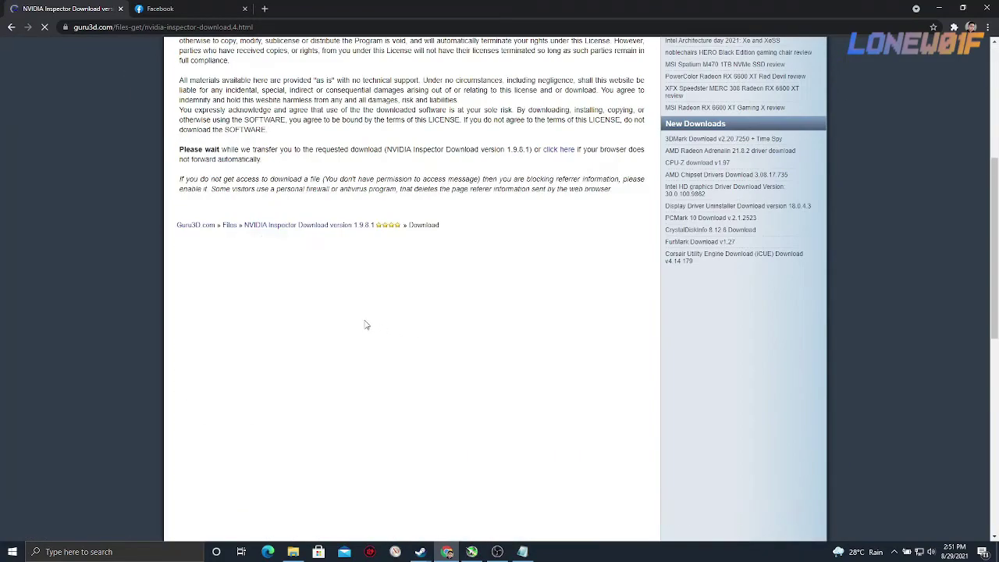
pyautogui.scroll(3, 366, 325)
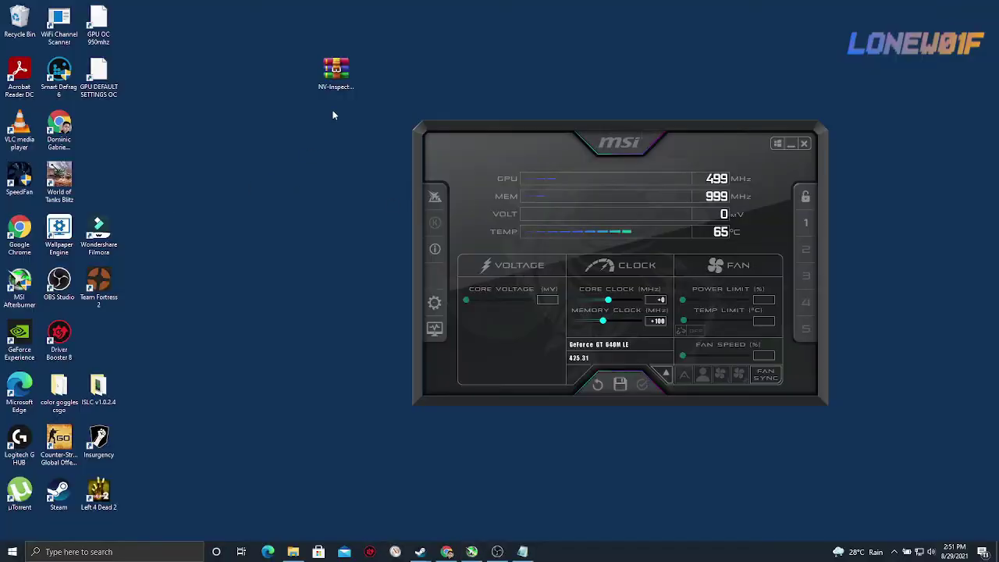
# - Extract the NV-Inspector-[Guru3D.com] archive into its own desktop folder and place that folder below the archive
pyautogui.moveTo(335, 74); pyautogui.dragTo(297, 188)
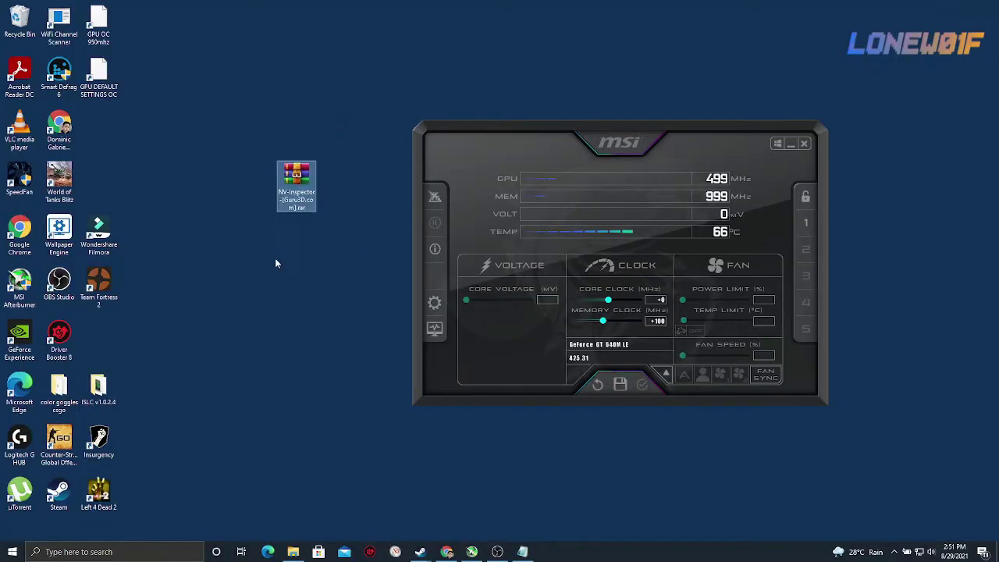
pyautogui.rightClick(287, 199)
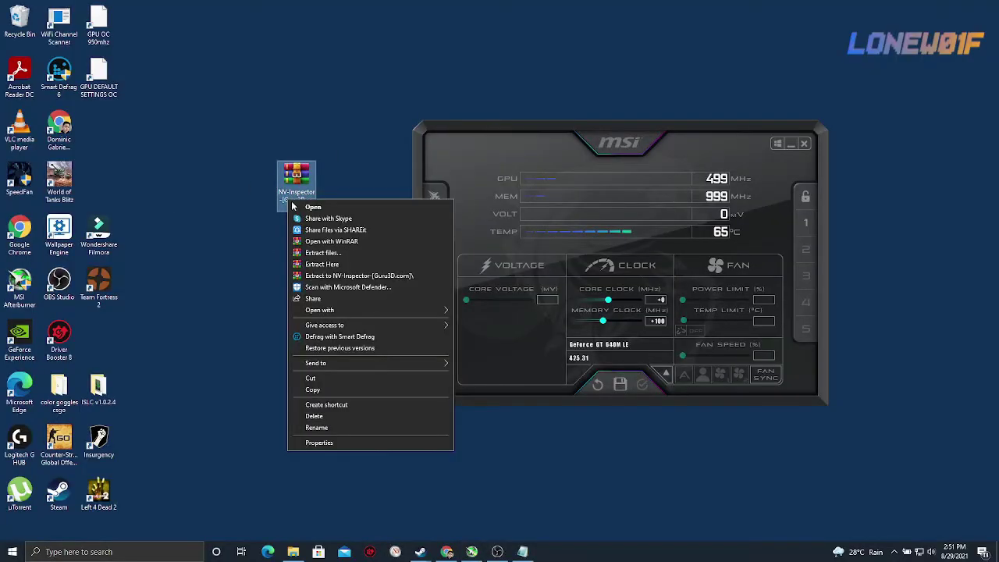
pyautogui.click(349, 278)
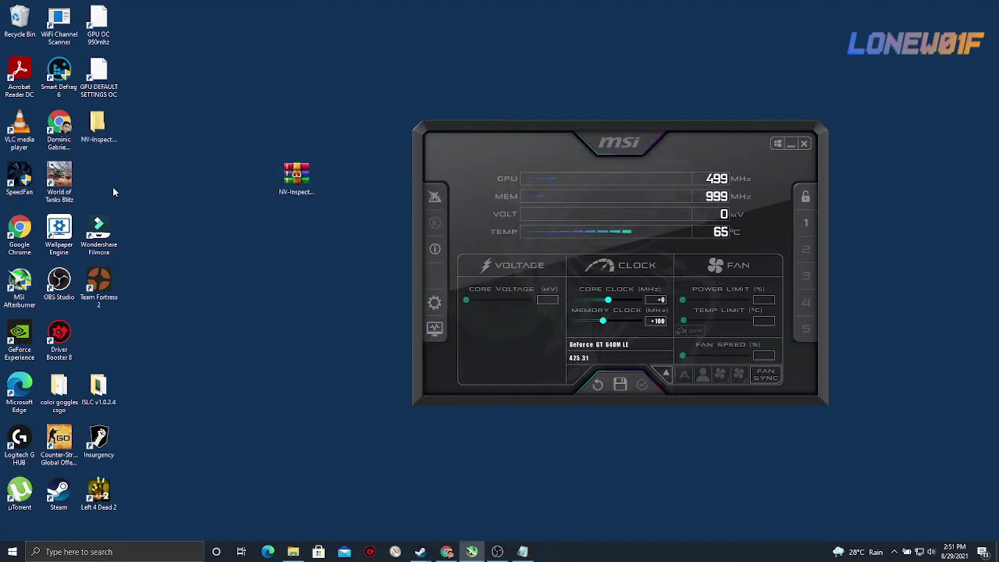
pyautogui.moveTo(98, 129); pyautogui.dragTo(301, 286)
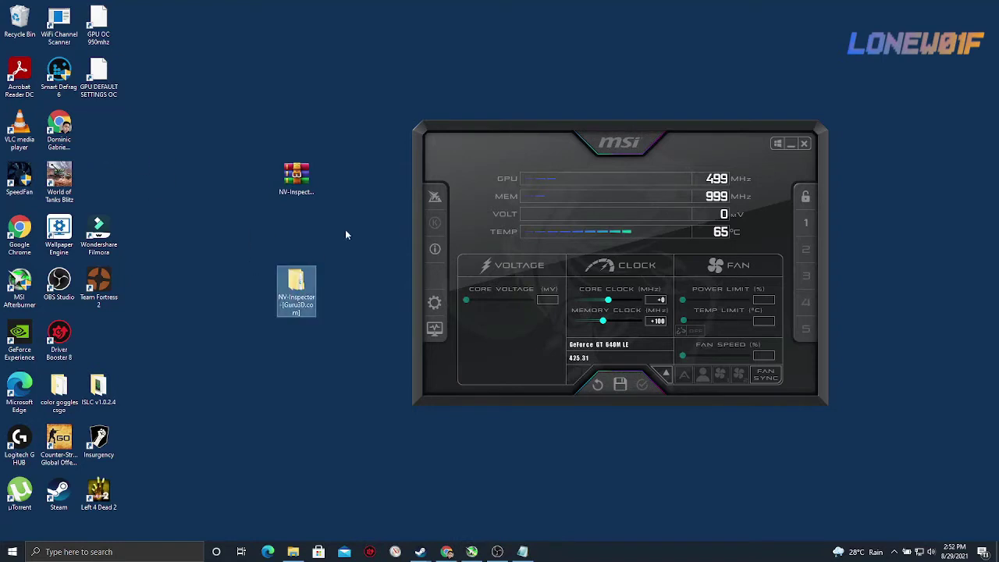
pyautogui.click(348, 229)
# - Move the MSI Afterburner window aside and open the Guru3D.com subfolder of the extracted NV-Inspector folder
pyautogui.moveTo(480, 132); pyautogui.dragTo(600, 137)
pyautogui.doubleClick(295, 283)
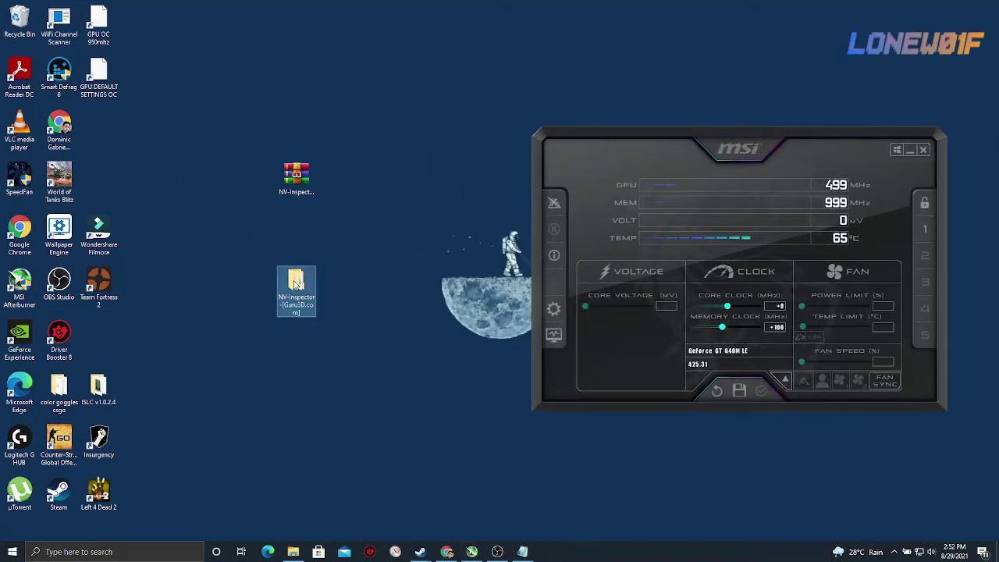
pyautogui.doubleClick(254, 123)
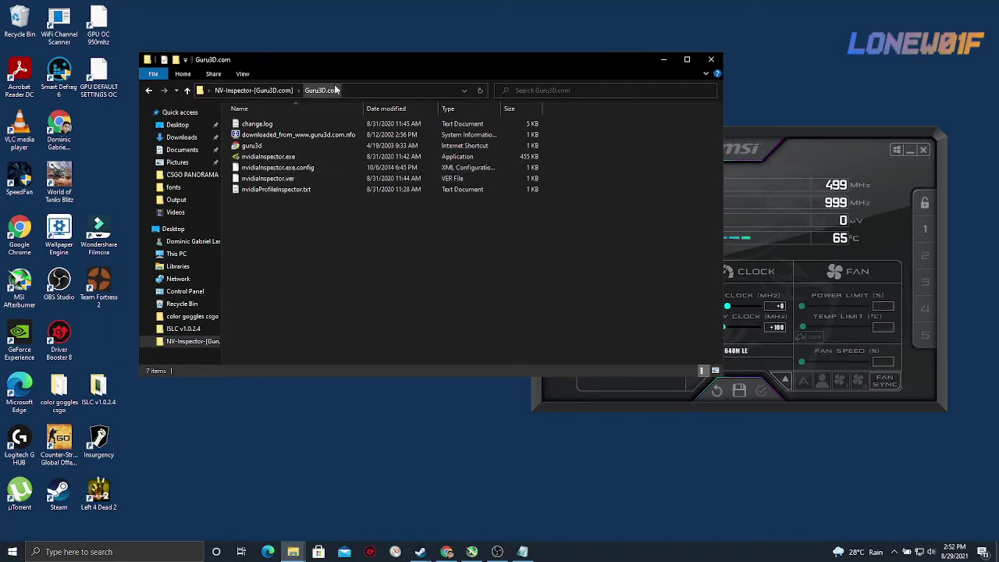
pyautogui.moveTo(325, 55); pyautogui.dragTo(382, 89)
# - Rename the nvidiaInspector.exe.config file as renamed.config
pyautogui.click(357, 196)
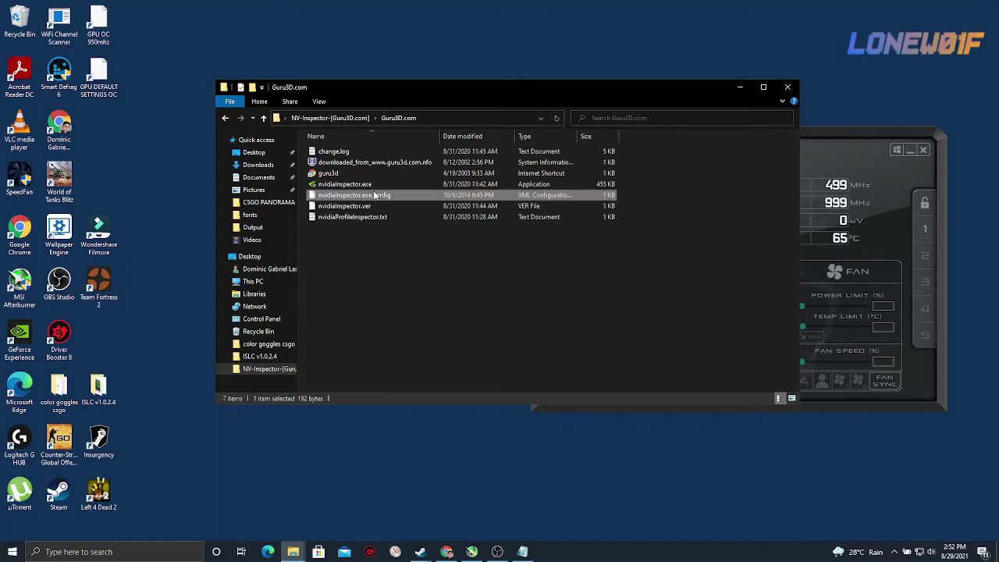
pyautogui.rightClick(373, 189)
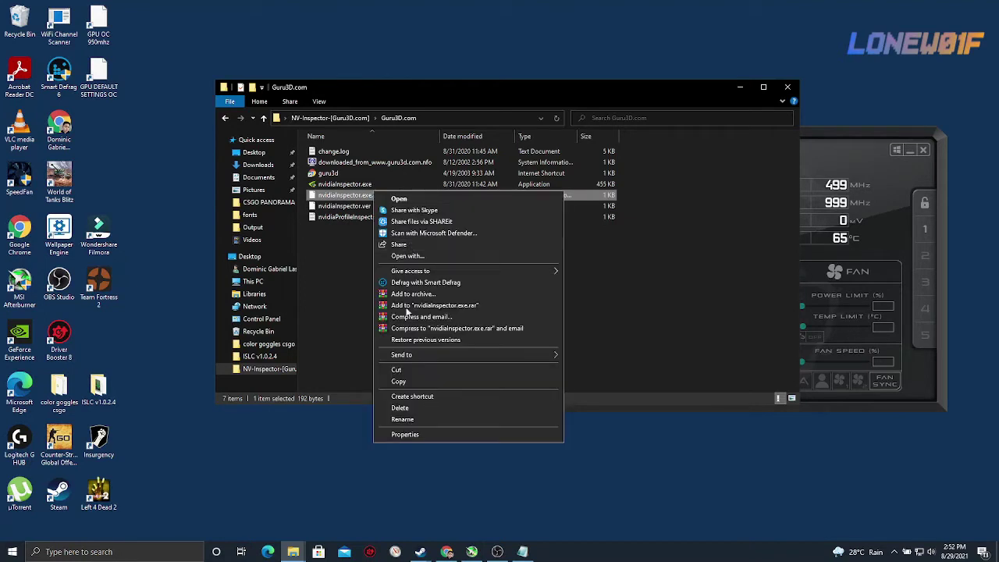
pyautogui.click(417, 422)
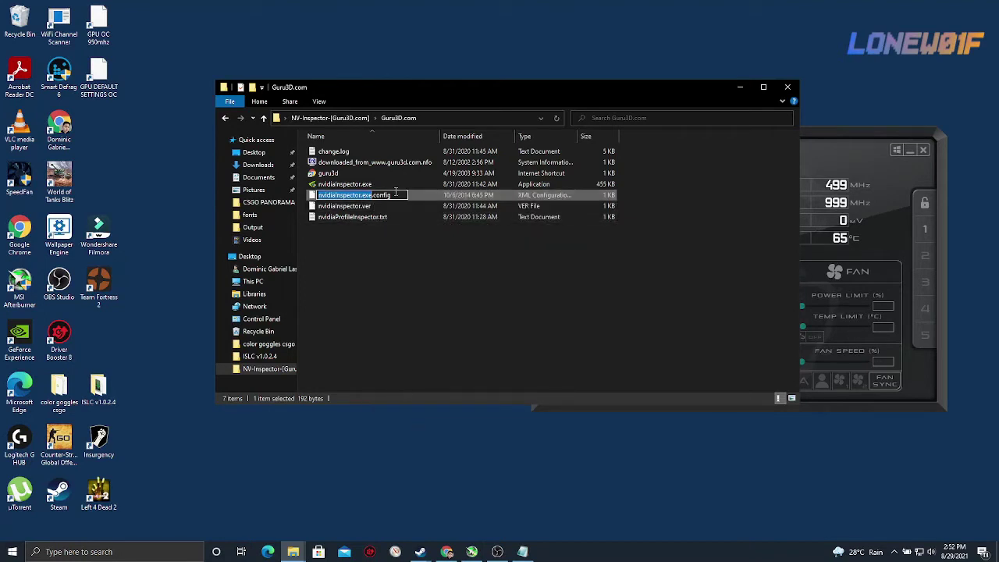
pyautogui.write('renamed')
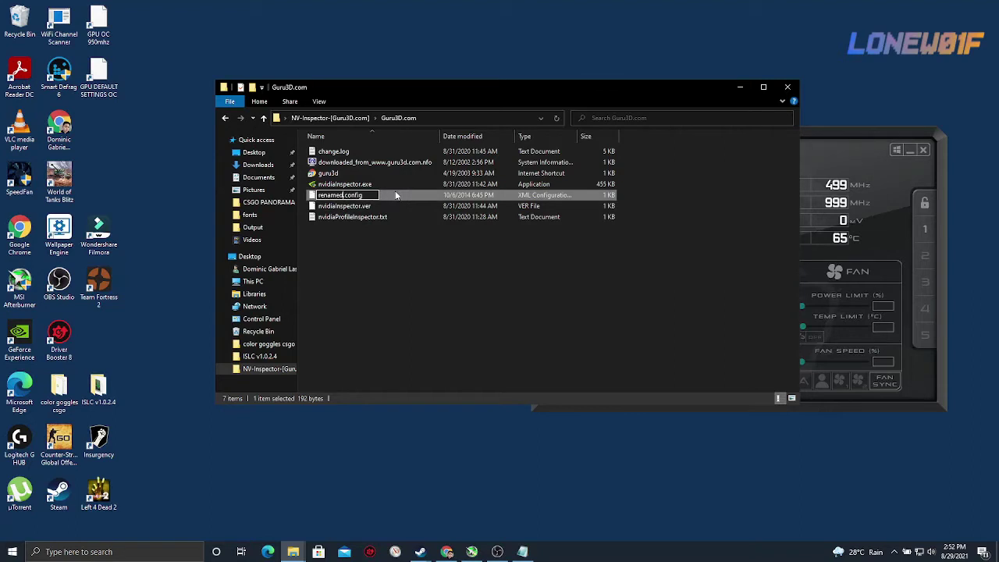
pyautogui.press('Return')
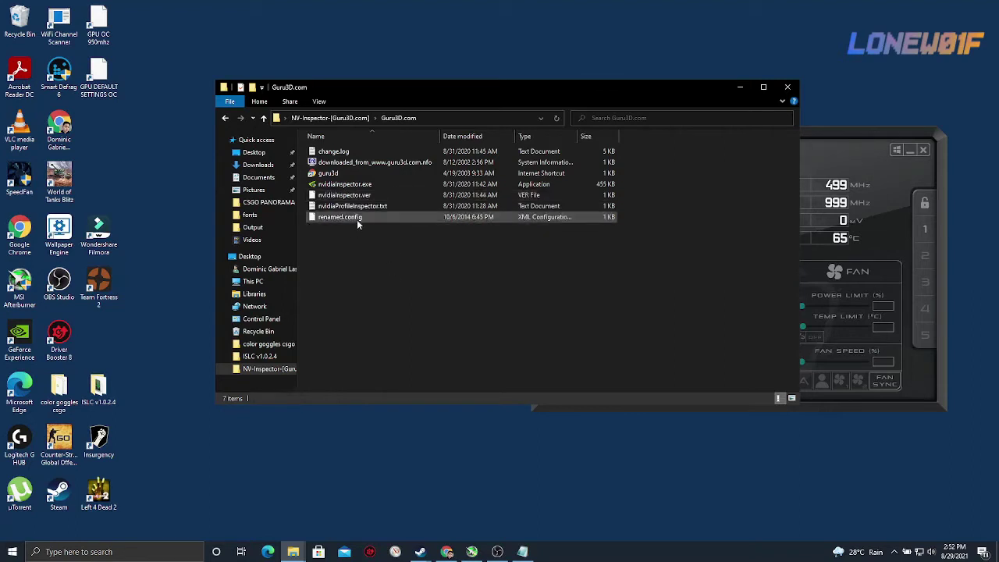
# - Launch nvidiaInspector.exe from the Guru3D.com folder and minimize the folder window
pyautogui.click(369, 227)
pyautogui.click(370, 219)
pyautogui.click(375, 264)
pyautogui.click(366, 184)
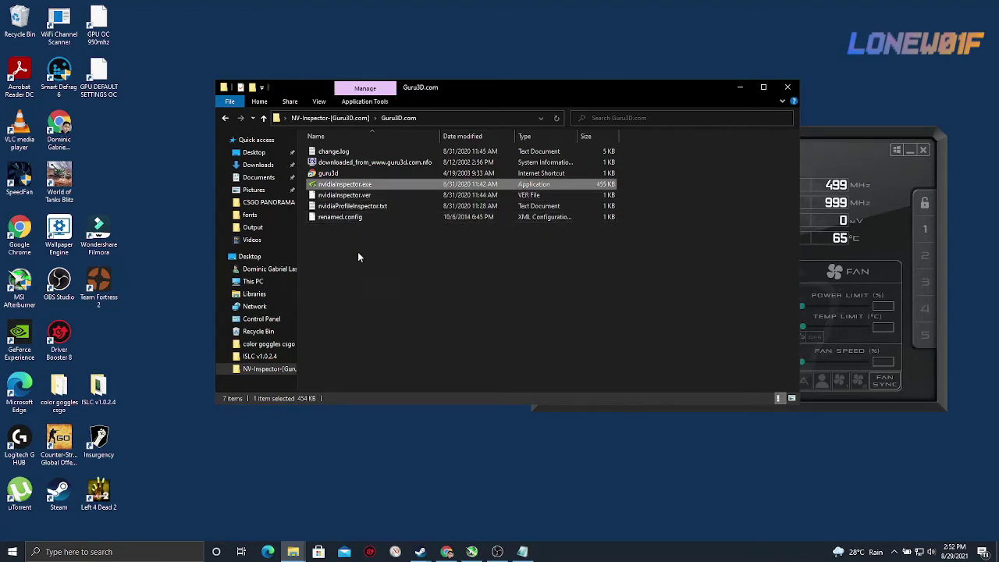
pyautogui.click(359, 257)
pyautogui.click(363, 185)
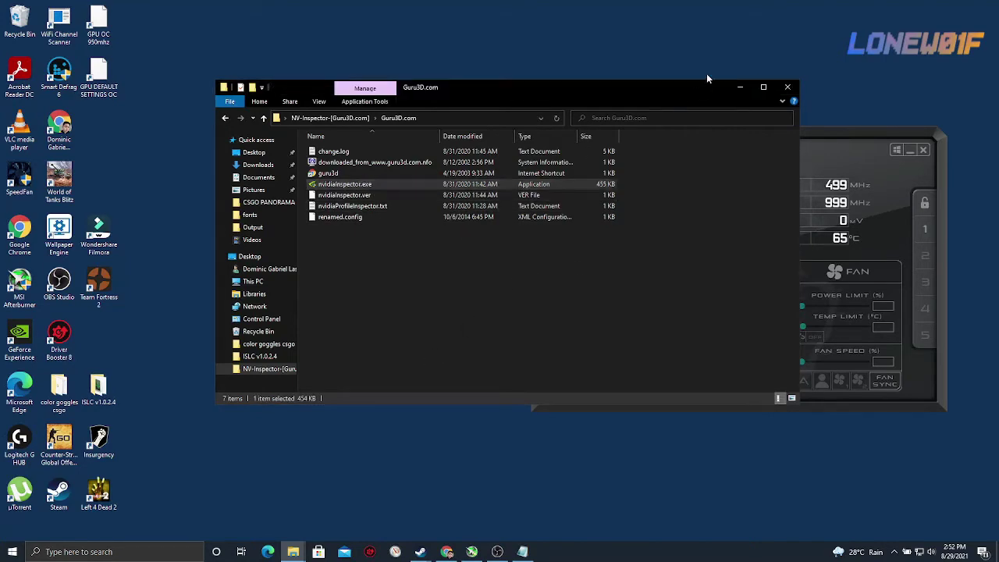
pyautogui.moveTo(672, 82); pyautogui.dragTo(346, 226)
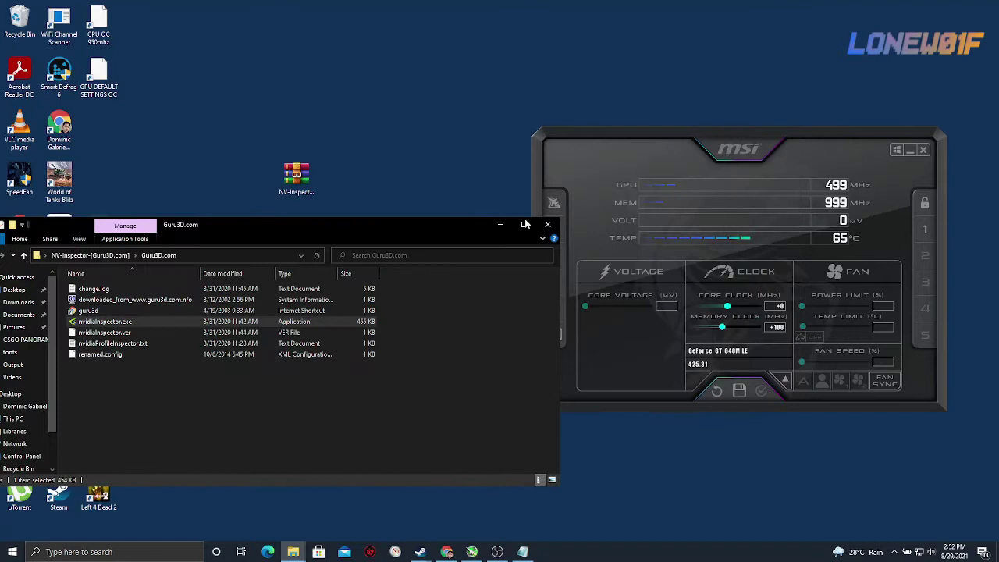
pyautogui.click(504, 226)
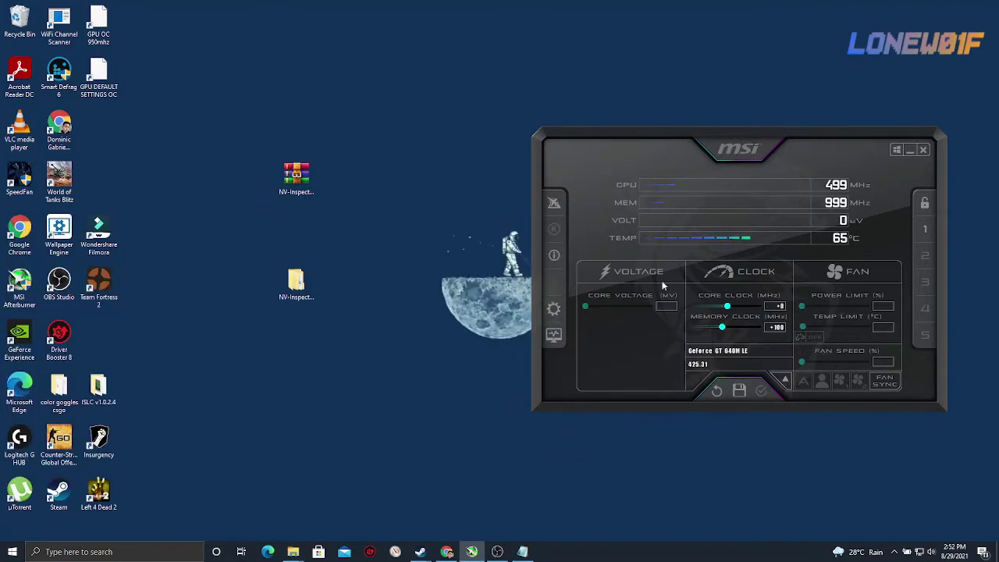
pyautogui.moveTo(714, 149); pyautogui.dragTo(563, 147)
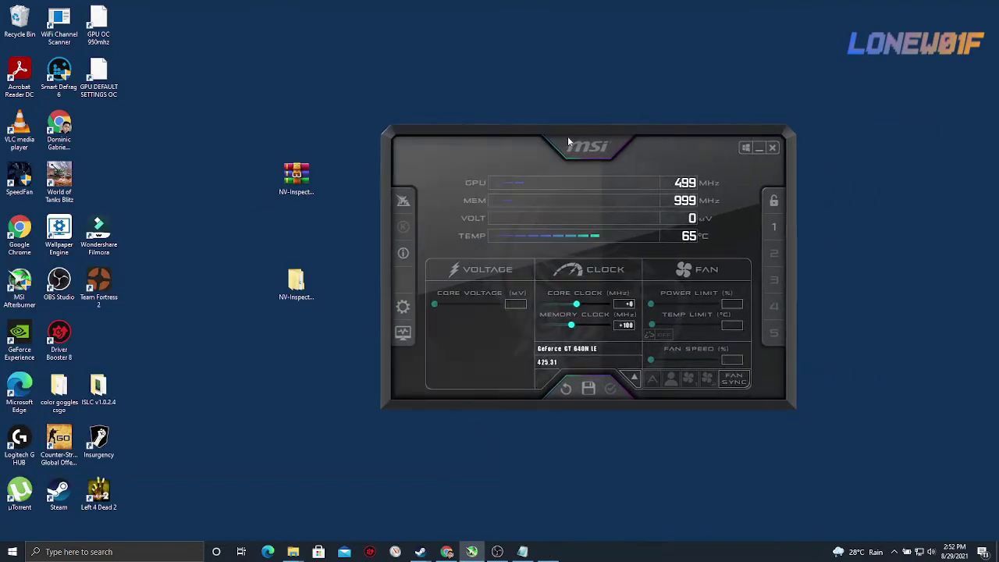
# - Bring NVIDIA Inspector to the front, reveal its overclocking controls and place its window clear of MSI Afterburner
pyautogui.click(554, 528)
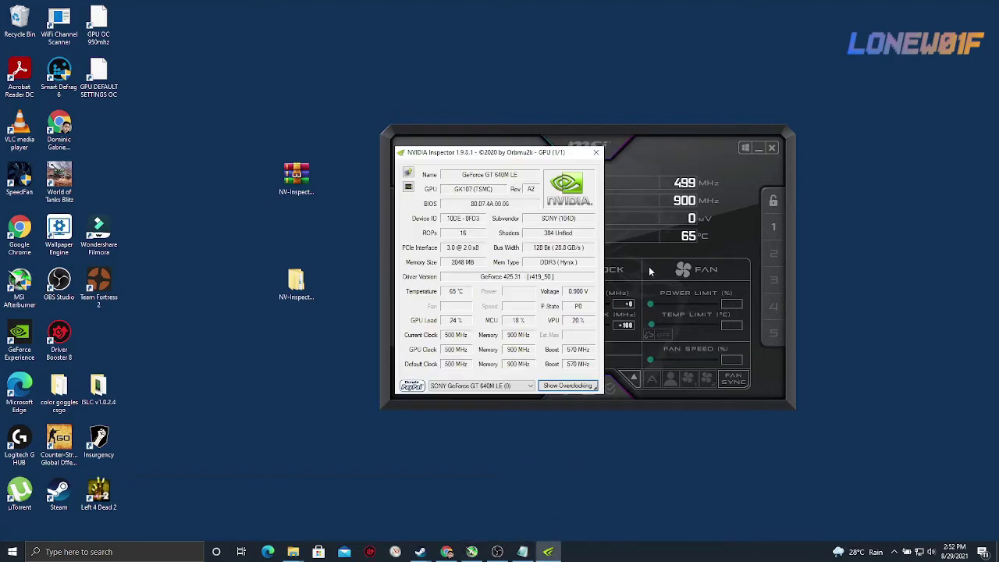
pyautogui.moveTo(512, 155); pyautogui.dragTo(436, 124)
pyautogui.click(493, 355)
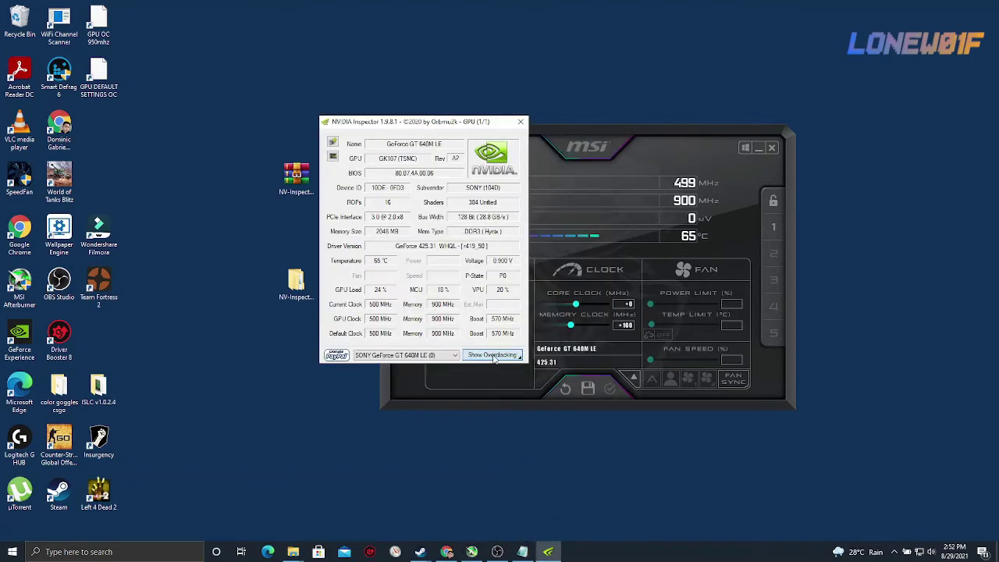
pyautogui.click(538, 325)
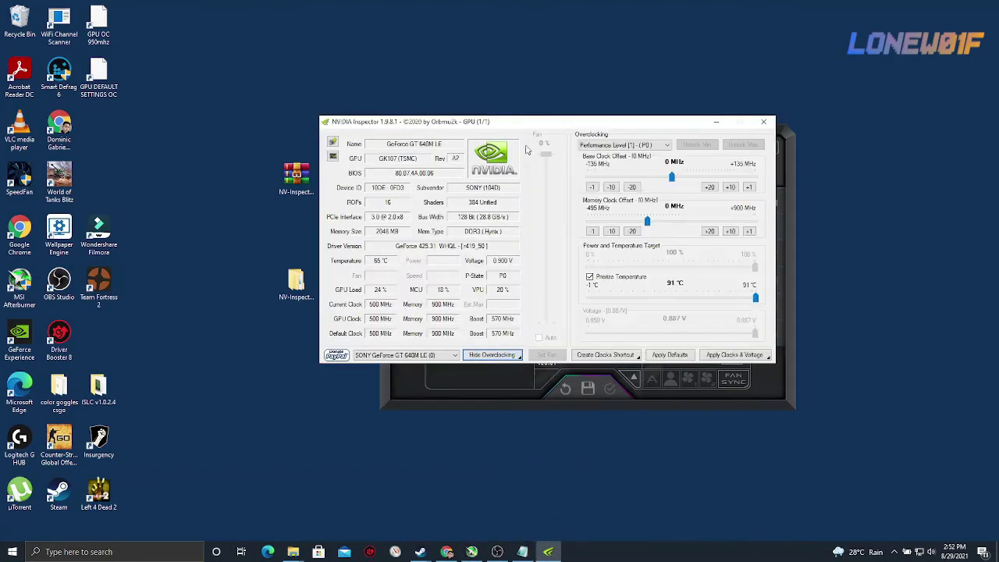
pyautogui.moveTo(550, 127); pyautogui.dragTo(379, 273)
pyautogui.moveTo(441, 272); pyautogui.dragTo(495, 98)
# - Try a base clock offset of +135 MHz with a memory clock offset of +100 MHz, and restore the default clocks
pyautogui.moveTo(555, 151); pyautogui.dragTo(642, 150)
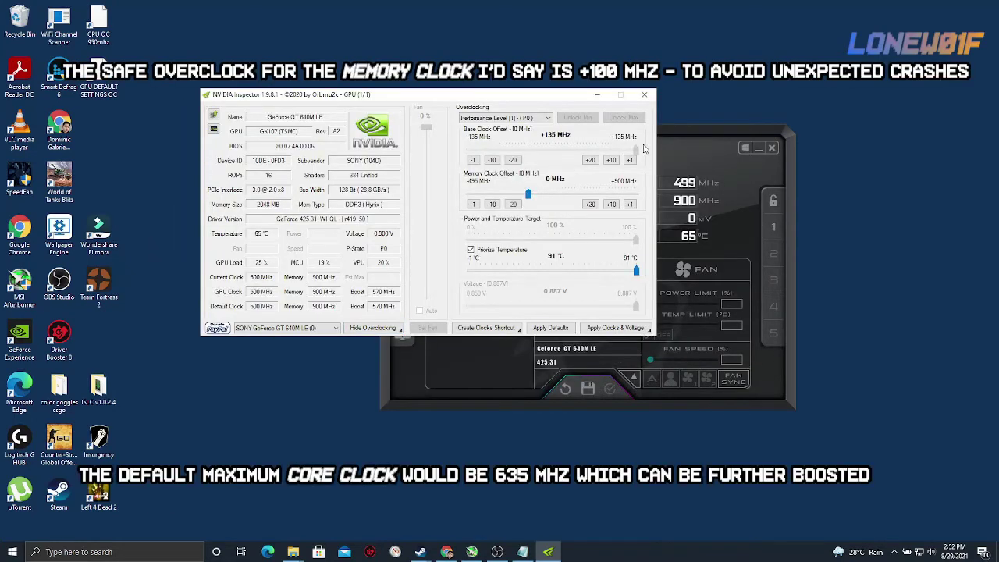
pyautogui.moveTo(529, 194)
pyautogui.mouseDown()
pyautogui.moveTo(583, 195)
pyautogui.moveTo(538, 195)
pyautogui.moveTo(545, 202)
pyautogui.mouseUp()
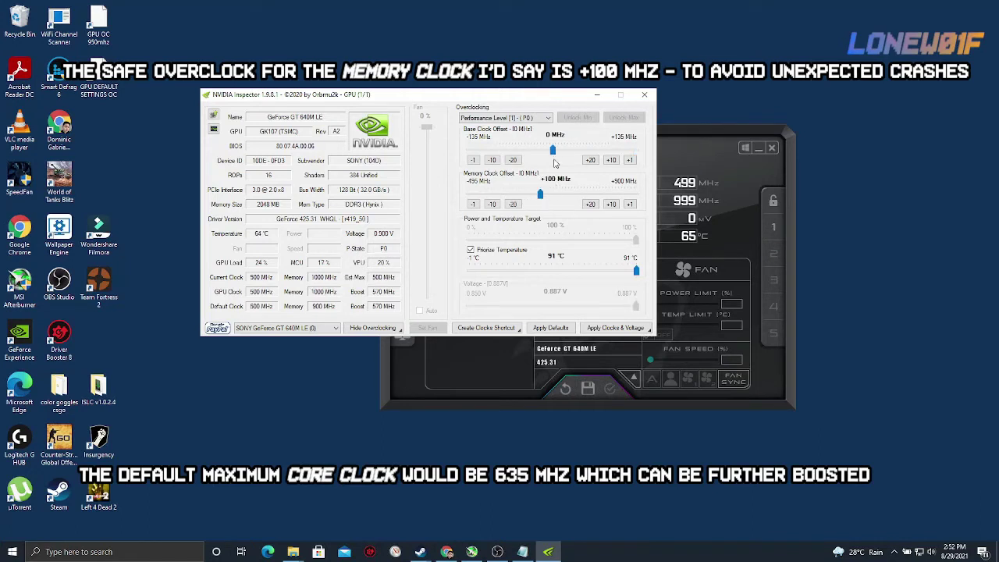
pyautogui.moveTo(554, 153); pyautogui.dragTo(642, 153)
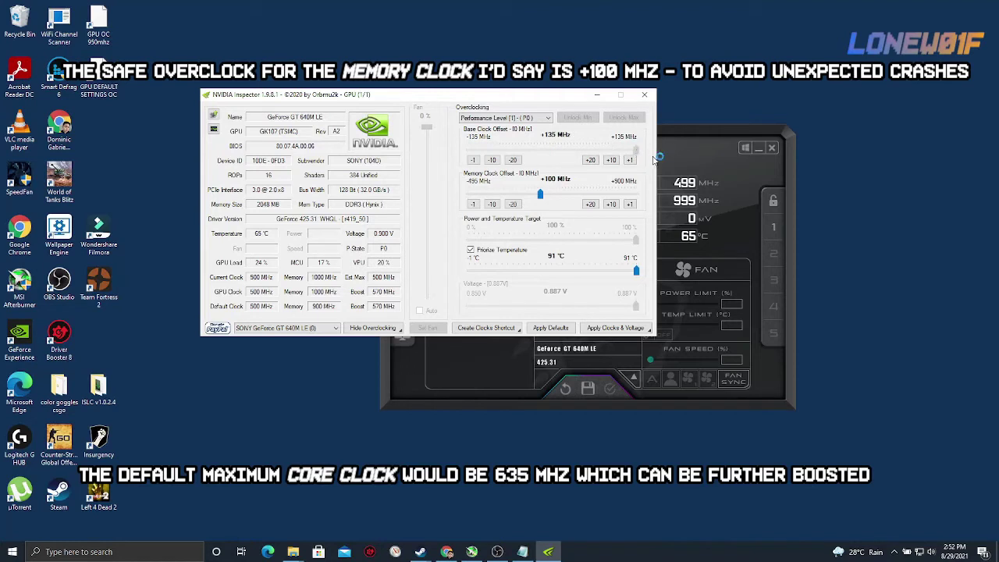
pyautogui.click(551, 328)
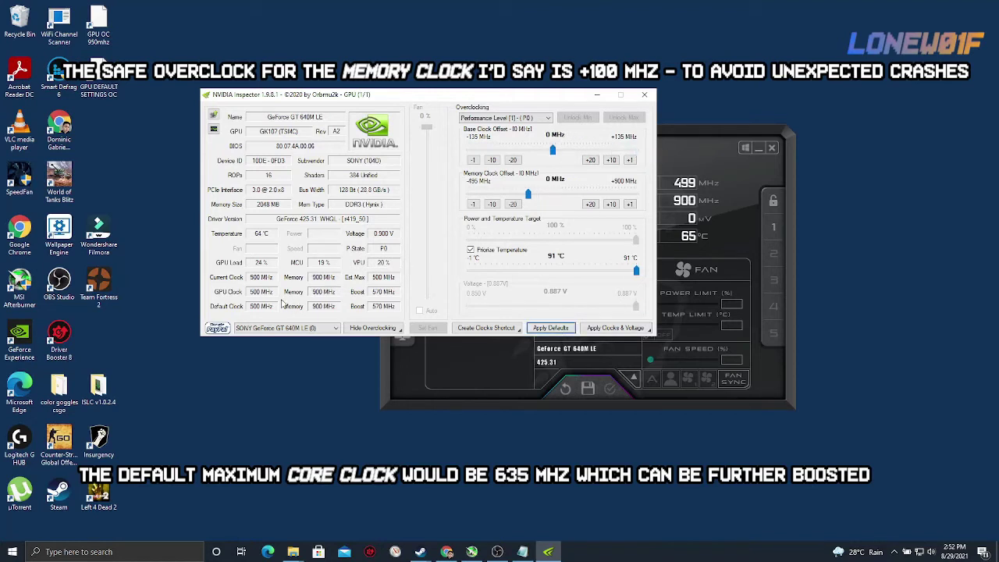
# - Raise only the base clock offset to +135 MHz and close NVIDIA Inspector without applying it
pyautogui.moveTo(527, 101); pyautogui.dragTo(412, 163)
pyautogui.moveTo(437, 213); pyautogui.dragTo(535, 212)
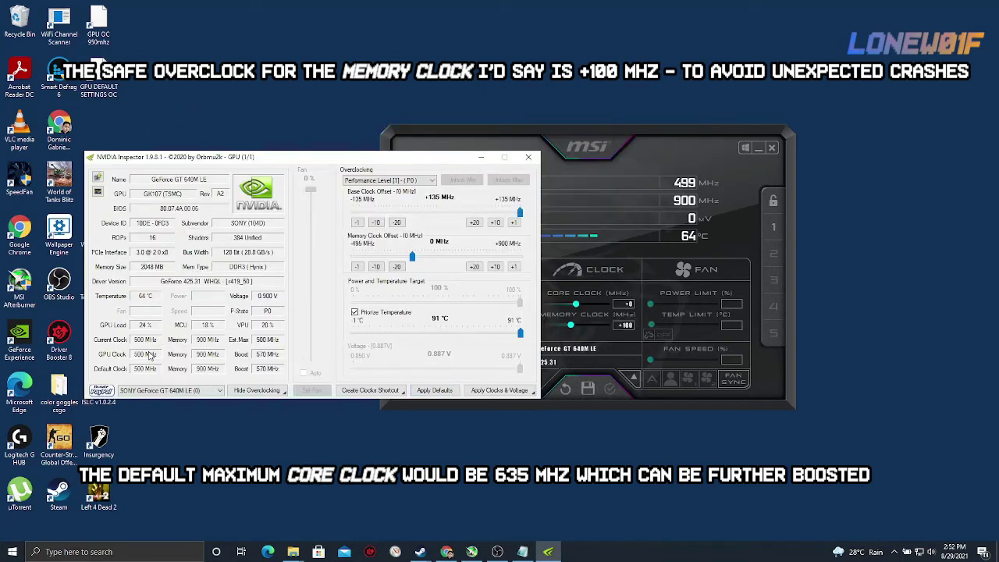
pyautogui.click(529, 159)
# - Reopen the extracted NV-Inspector folder and enter its Guru3D.com subfolder
pyautogui.doubleClick(297, 283)
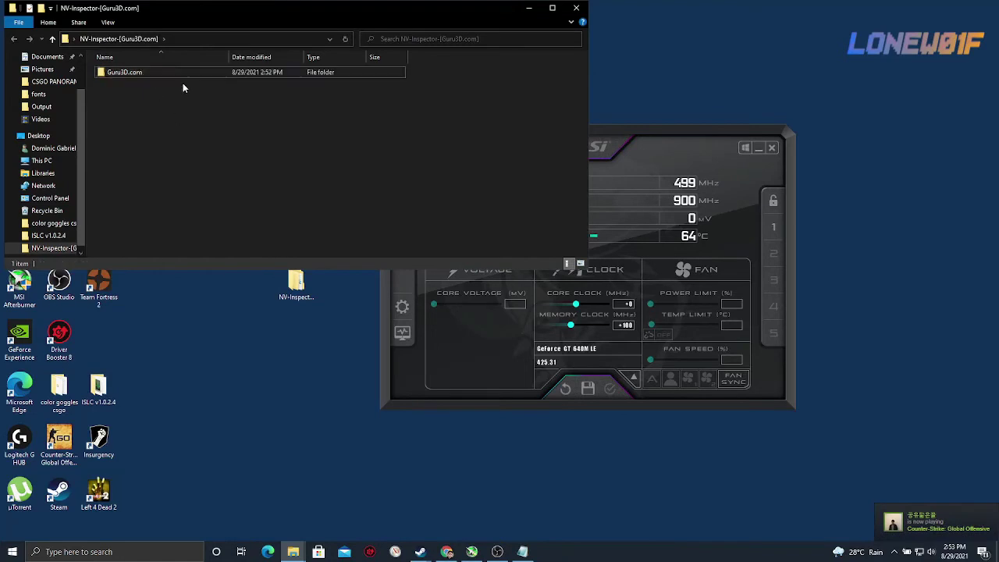
pyautogui.moveTo(169, 12); pyautogui.dragTo(450, 152)
pyautogui.doubleClick(405, 212)
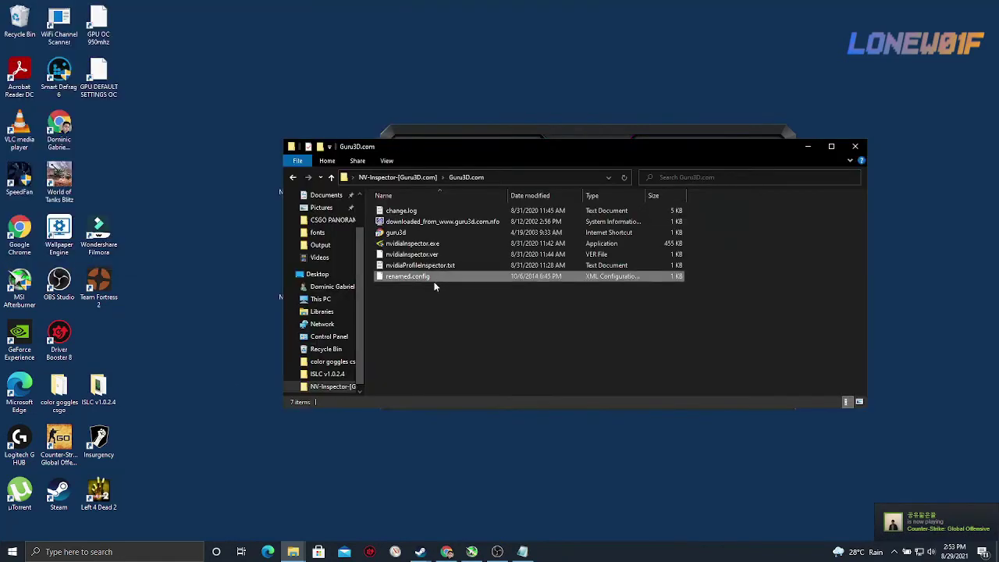
# - Create a shortcut to nvidiaInspector.exe, move it onto the desktop and close the Guru3D.com folder window
pyautogui.click(409, 245)
pyautogui.rightClick(429, 246)
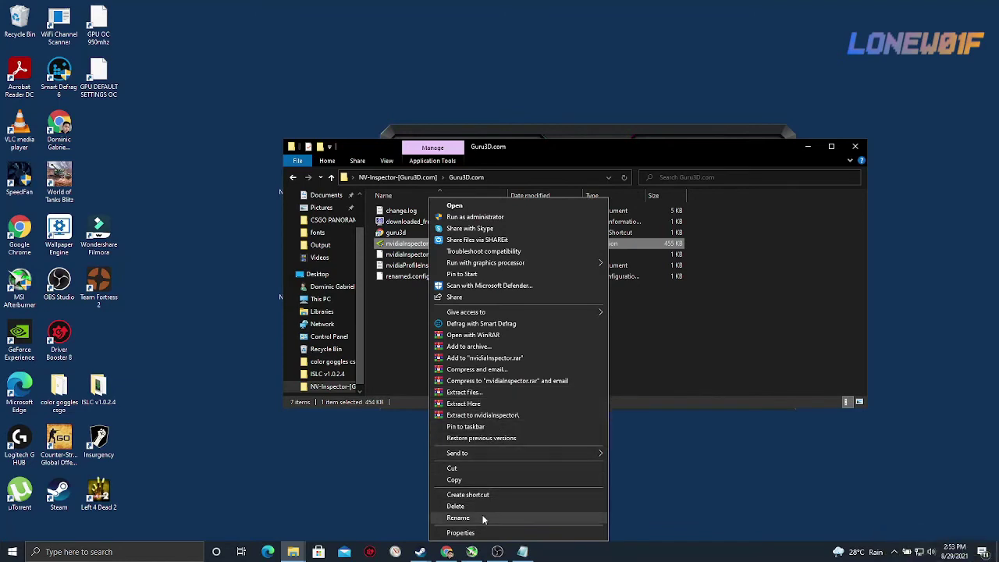
pyautogui.click(474, 495)
pyautogui.click(427, 256)
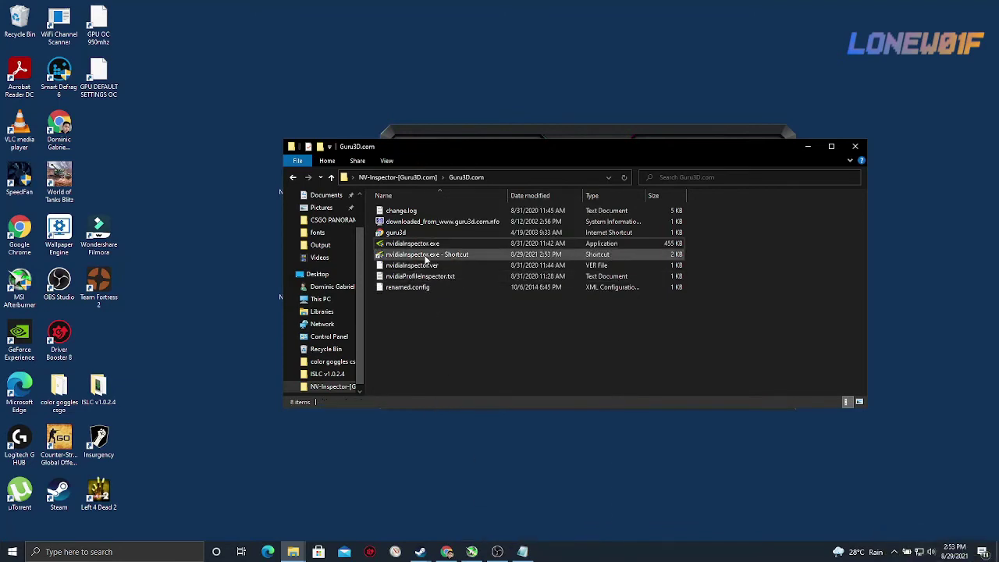
pyautogui.moveTo(451, 260); pyautogui.dragTo(306, 123)
pyautogui.moveTo(788, 147); pyautogui.dragTo(904, 159)
pyautogui.click(922, 160)
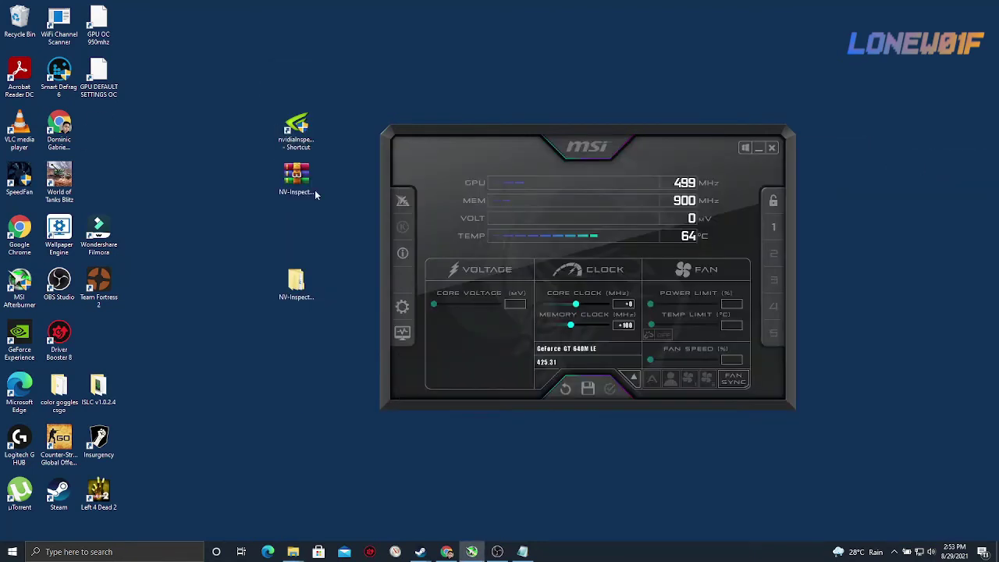
# - Open the desktop shortcut's properties at its target path and copy the arguments "-forcepstate:0,0 -setGpuClock:0,1,935" from the Notepad note
pyautogui.rightClick(295, 145)
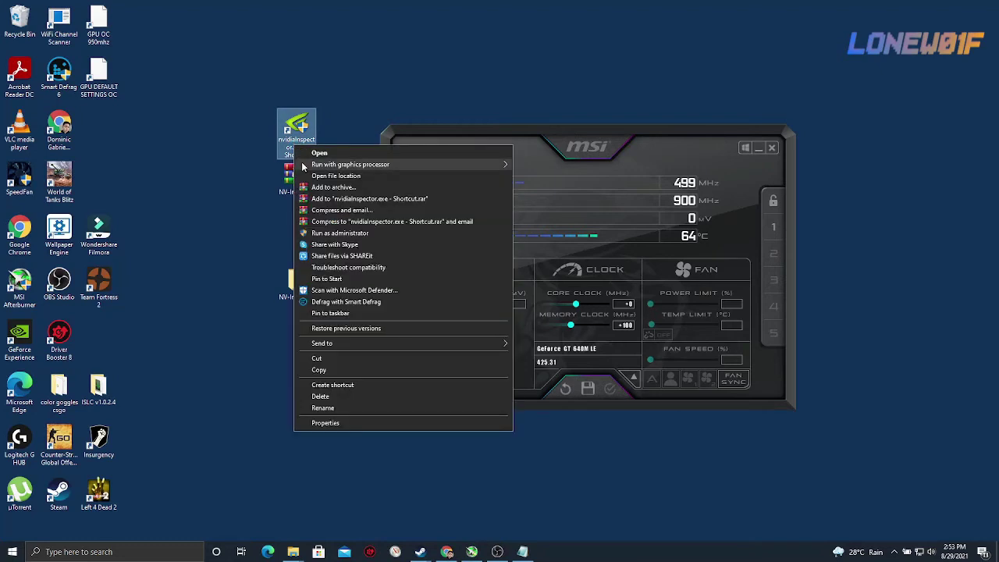
pyautogui.click(355, 423)
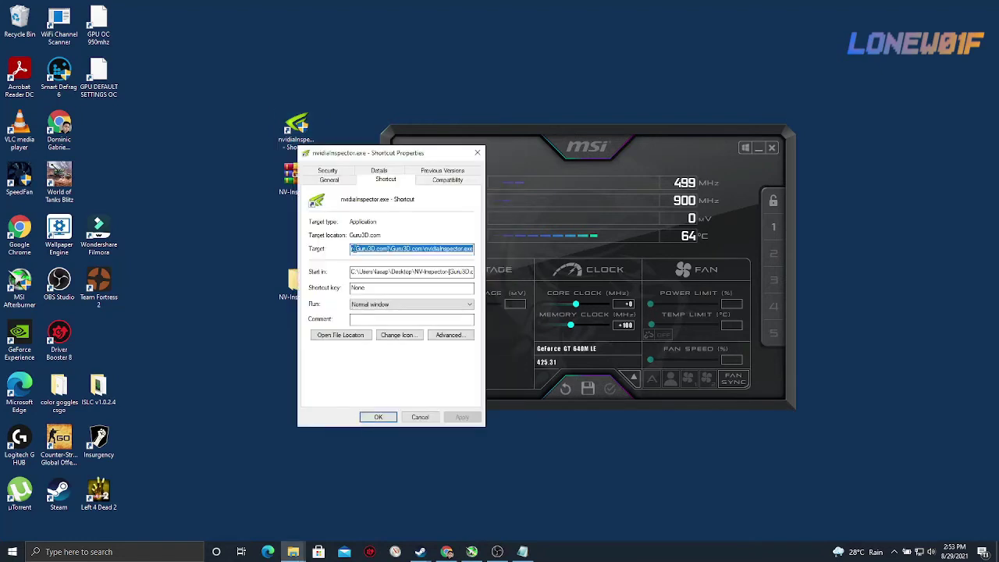
pyautogui.click(468, 248)
pyautogui.doubleClick(469, 248)
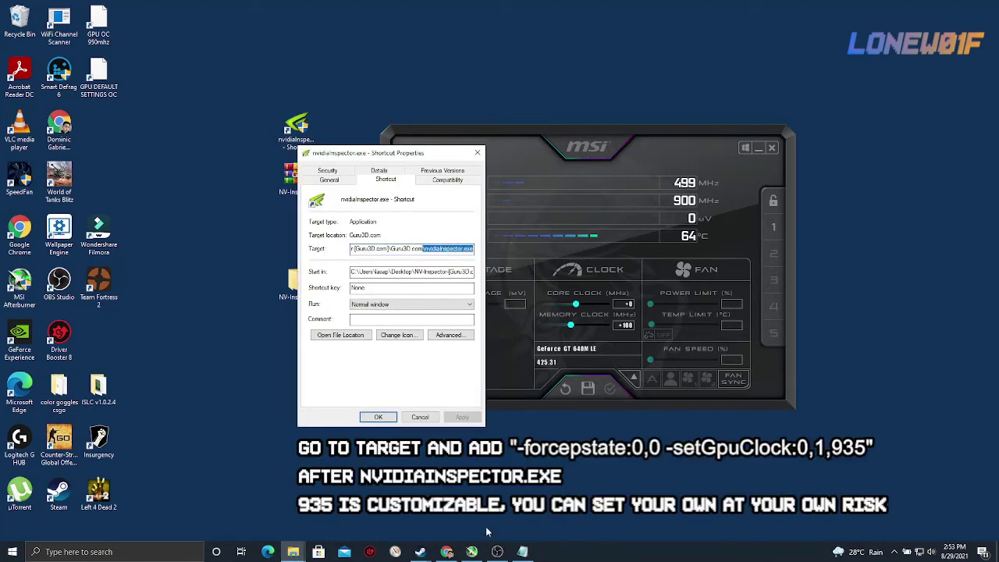
pyautogui.click(522, 552)
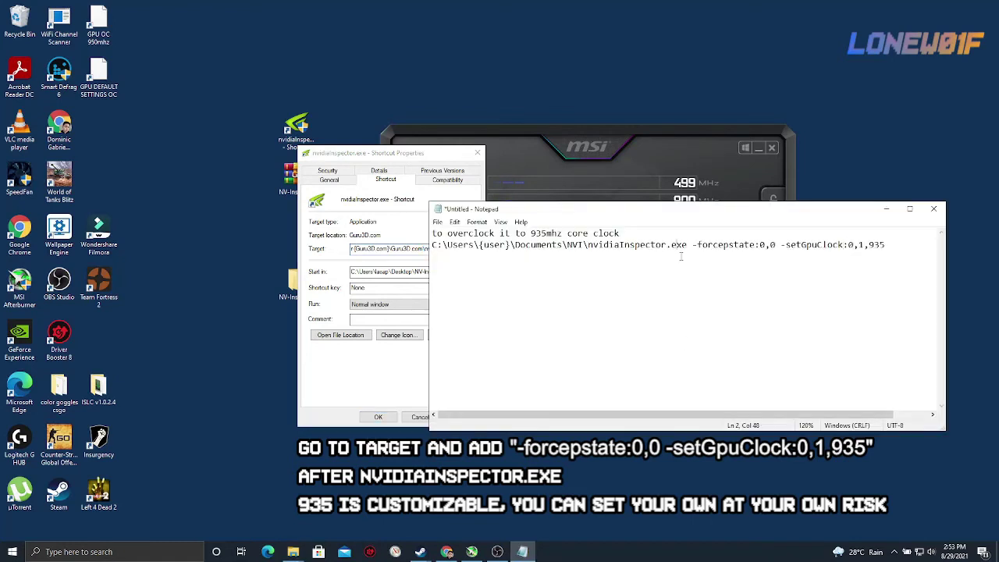
pyautogui.moveTo(692, 244); pyautogui.dragTo(908, 240)
pyautogui.hotkey('ctrl', 'c')
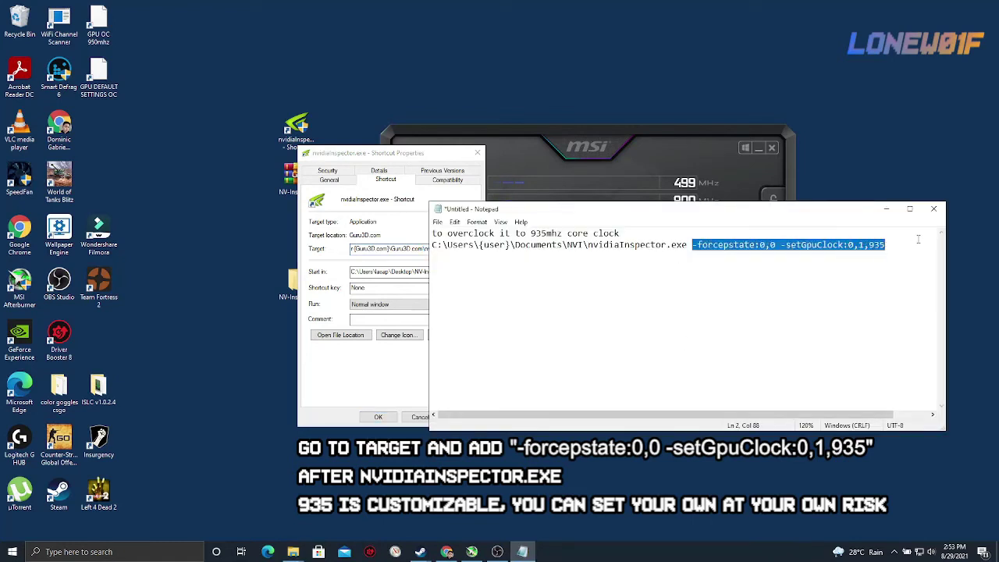
# - Append "-forcepstate:0,0 -setGpuClock:0,1,935" after nvidiaInspector.exe in the shortcut's target and save the properties
pyautogui.click(415, 251)
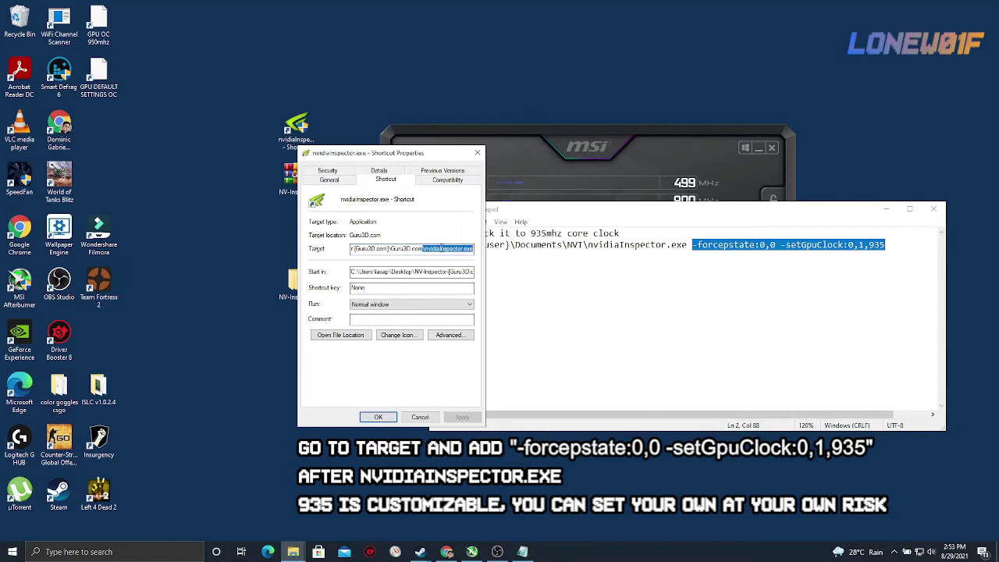
pyautogui.click(466, 248)
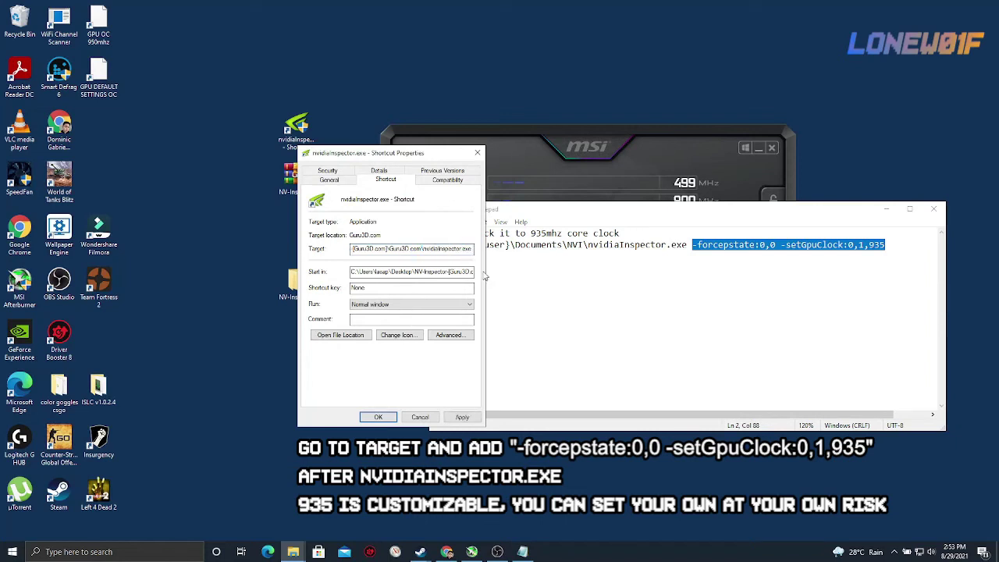
pyautogui.hotkey('ctrl', 'v')
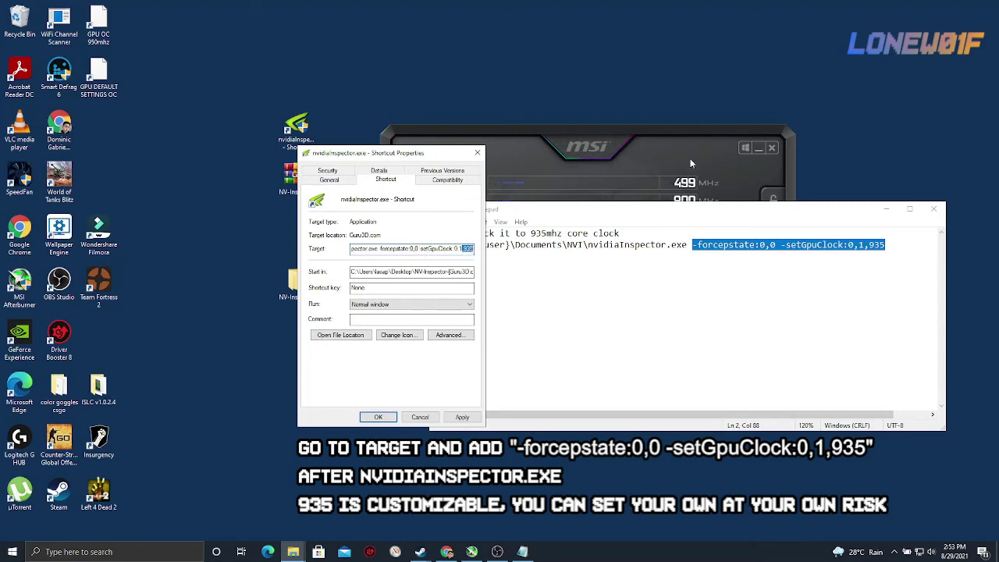
pyautogui.moveTo(624, 137); pyautogui.dragTo(727, 127)
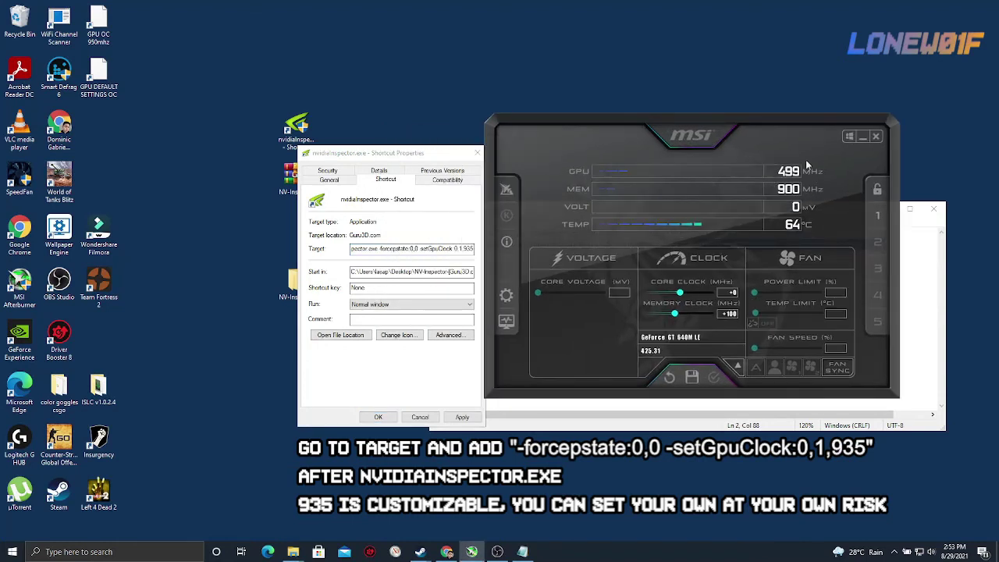
pyautogui.click(410, 379)
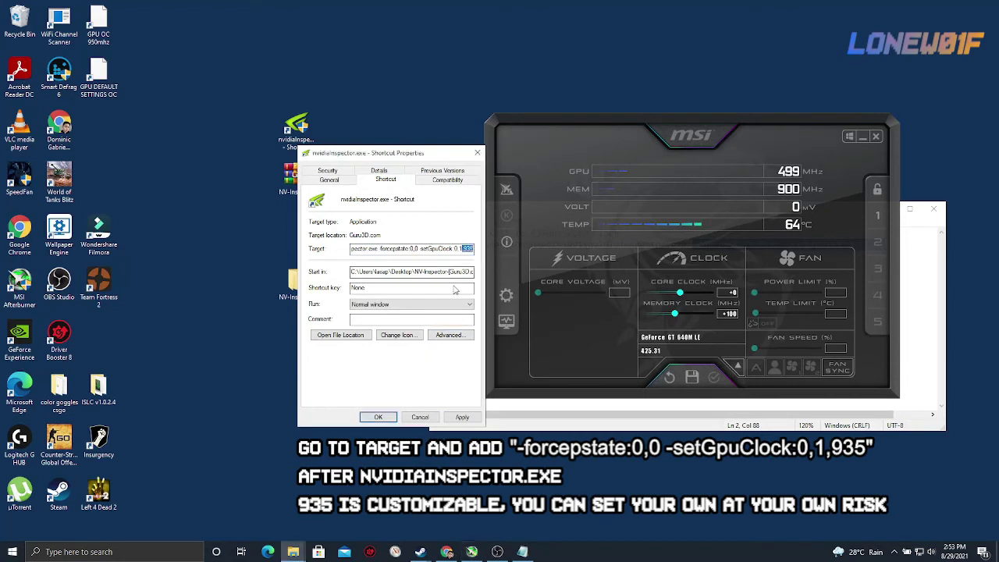
pyautogui.click(463, 419)
pyautogui.click(378, 417)
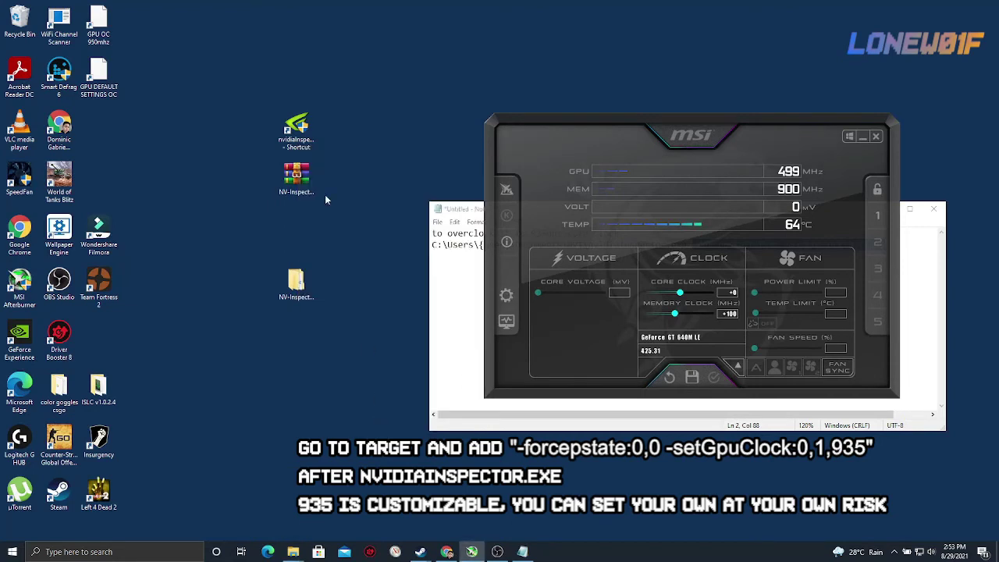
# - Move the nvidiaInspector.exe shortcut into free desktop space beside the NV-Inspector archive and minimize Notepad
pyautogui.moveTo(311, 129); pyautogui.dragTo(205, 173)
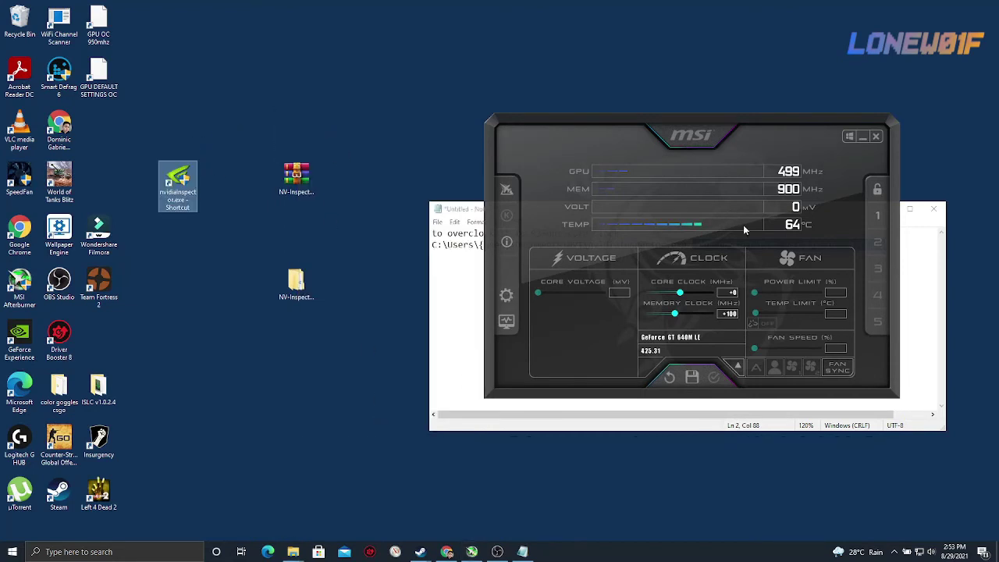
pyautogui.click(918, 232)
pyautogui.click(886, 213)
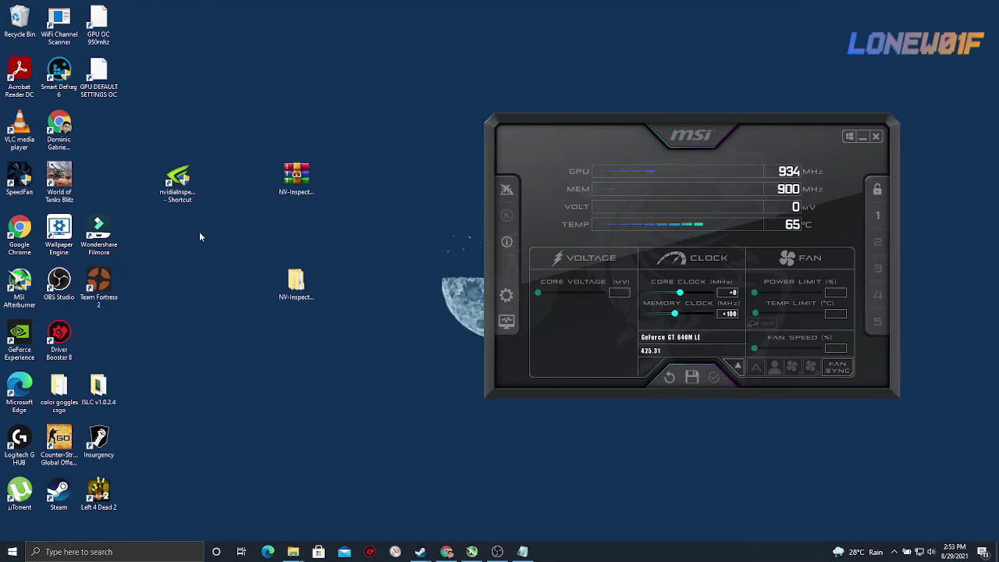
# - Change the GPU clock value at the end of the nvidiaInspector.exe shortcut's target to 500 and save the properties
pyautogui.click(182, 195)
pyautogui.rightClick(180, 191)
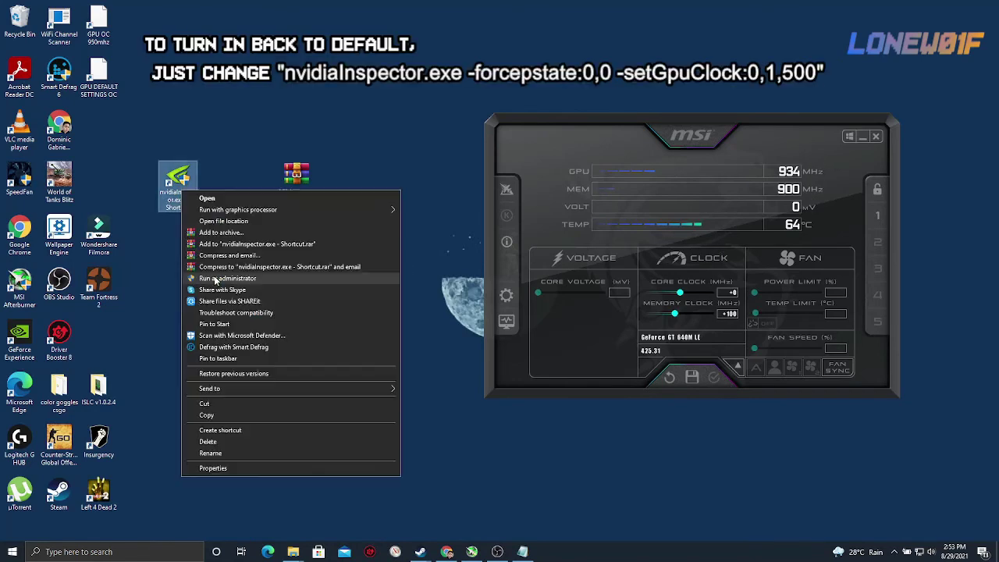
pyautogui.click(266, 460)
pyautogui.click(353, 295)
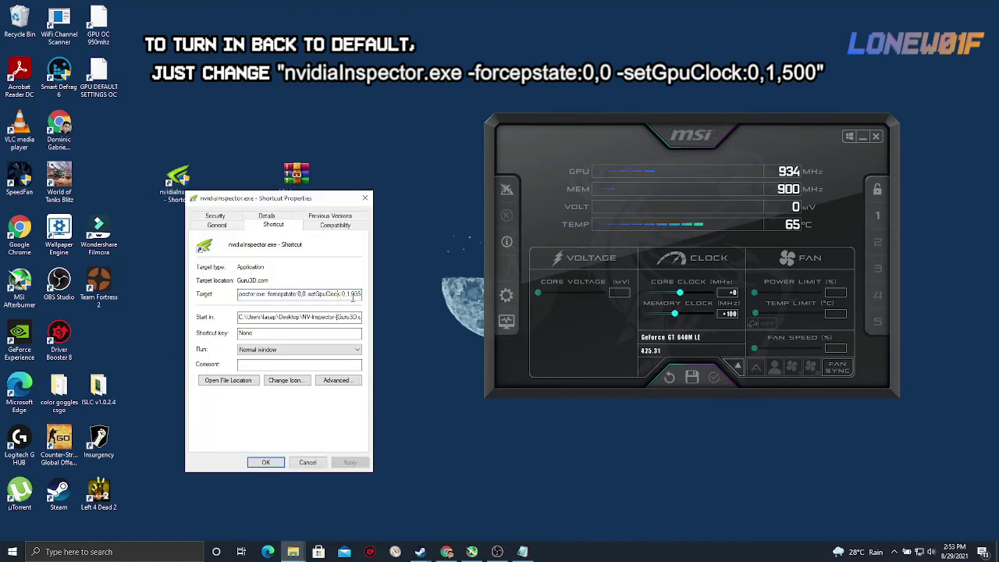
pyautogui.write('500')
pyautogui.click(350, 463)
pyautogui.click(265, 462)
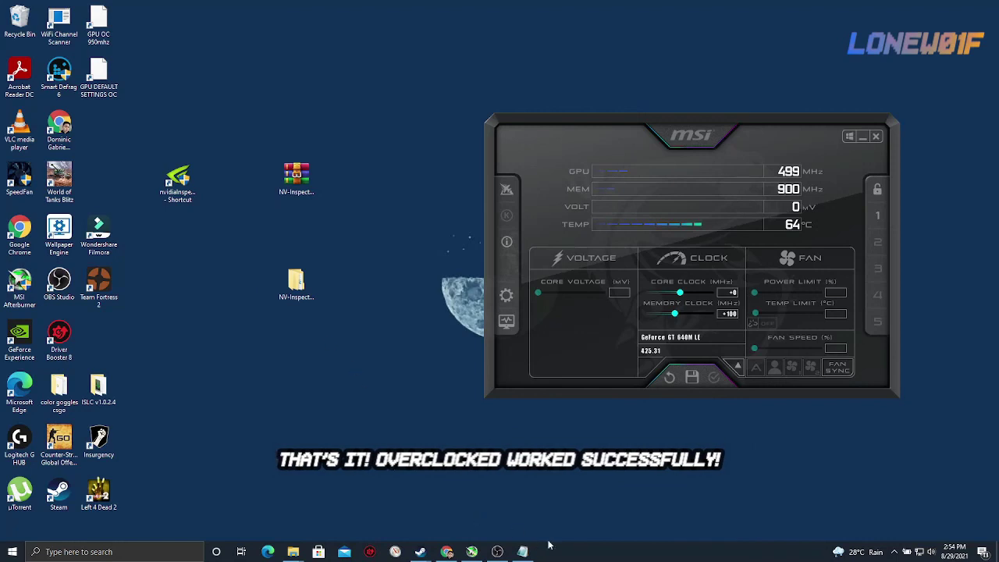
# - Select the nvidiaInspector.exe shortcut on the desktop and move the MSI Afterburner window closer to it
pyautogui.click(181, 187)
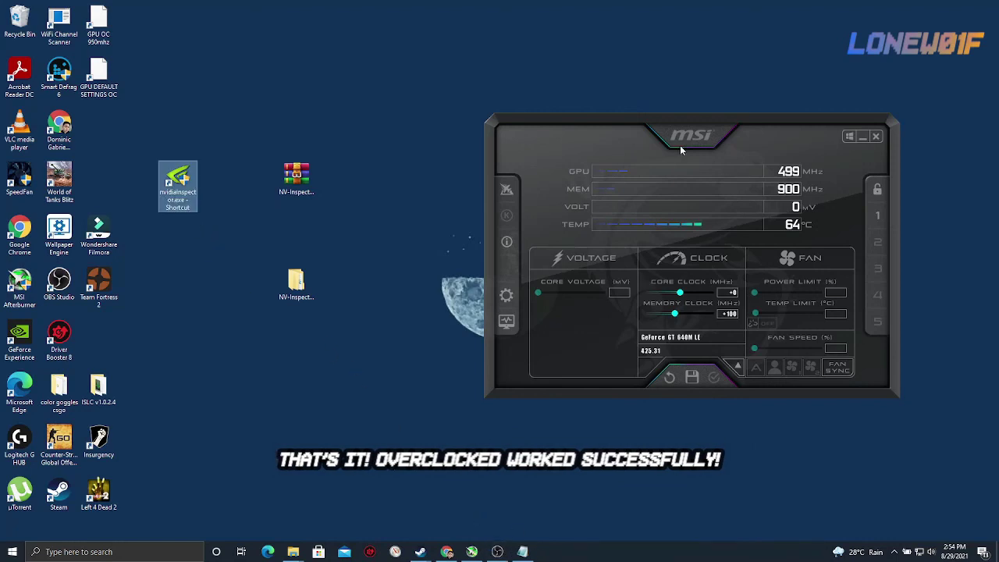
pyautogui.moveTo(680, 145); pyautogui.dragTo(533, 124)
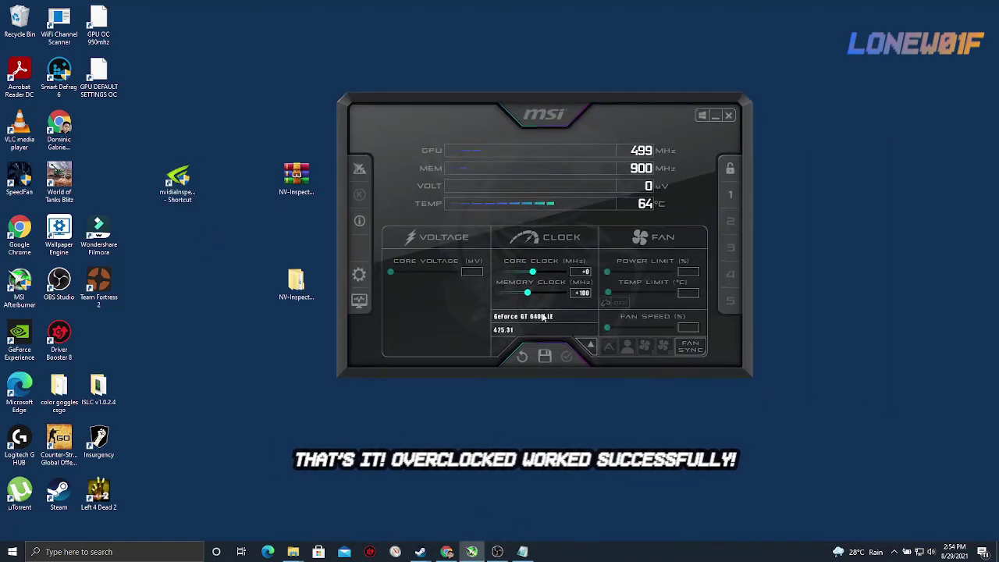